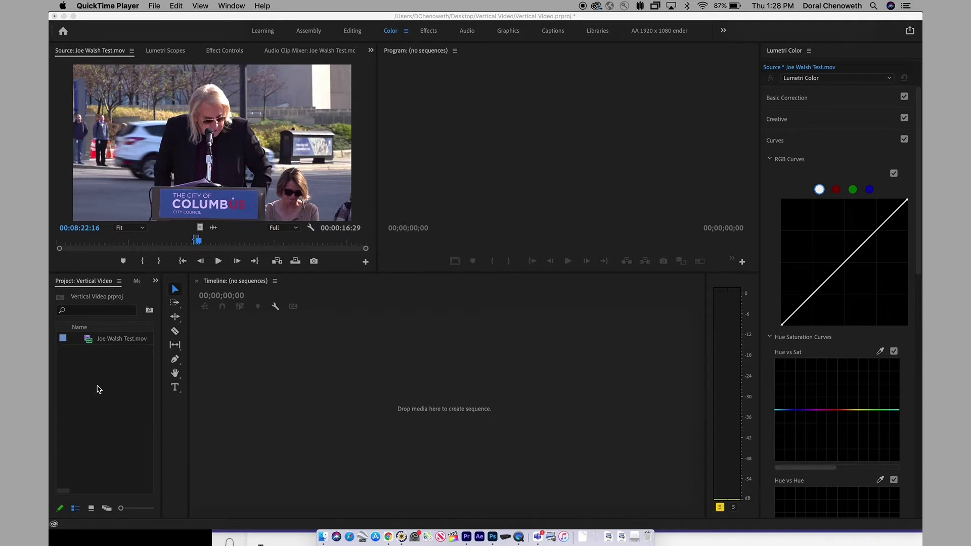
Start a new sequence and view its settings: a 1920×1080 frame at 23.976 fps.
{"action": "left_click", "coordinate": [99, 390]}
{"action": "key", "text": "super+n"}
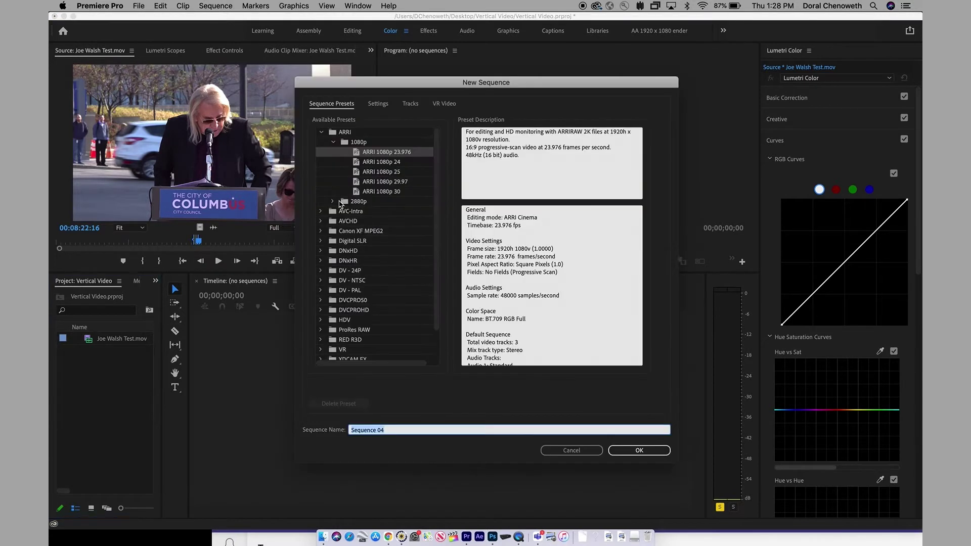
{"action": "left_click", "coordinate": [321, 132]}
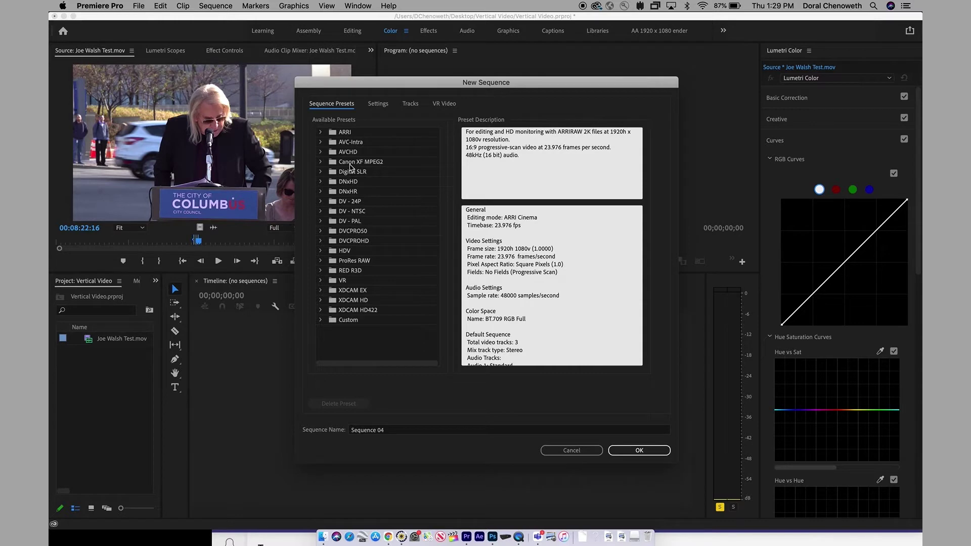
{"action": "left_click", "coordinate": [321, 173]}
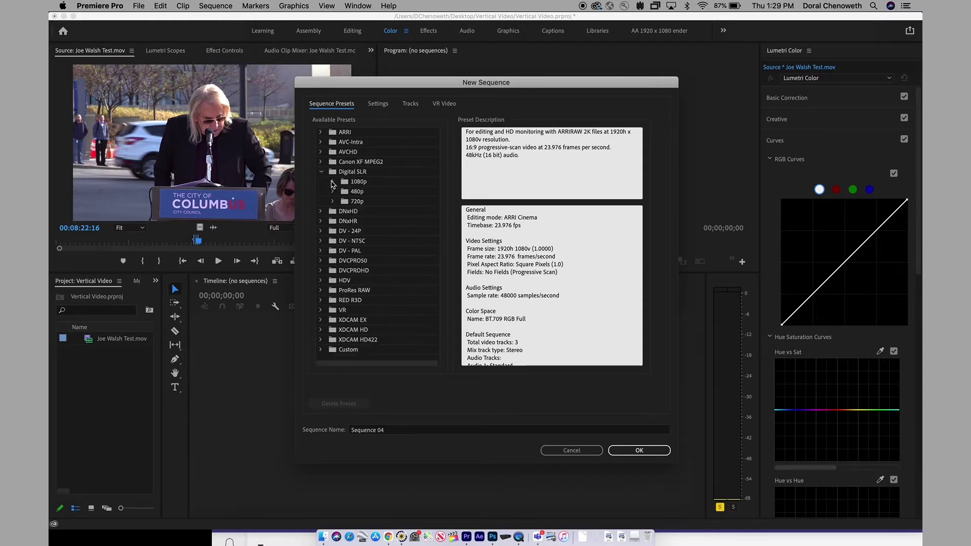
{"action": "left_click", "coordinate": [333, 183]}
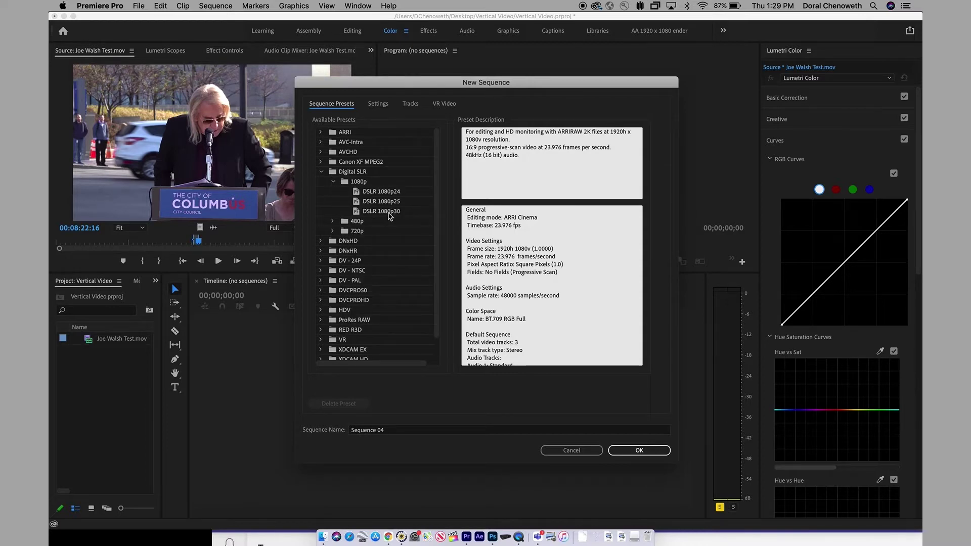
{"action": "scroll", "coordinate": [374, 255], "scroll_direction": "down", "scroll_amount": 3}
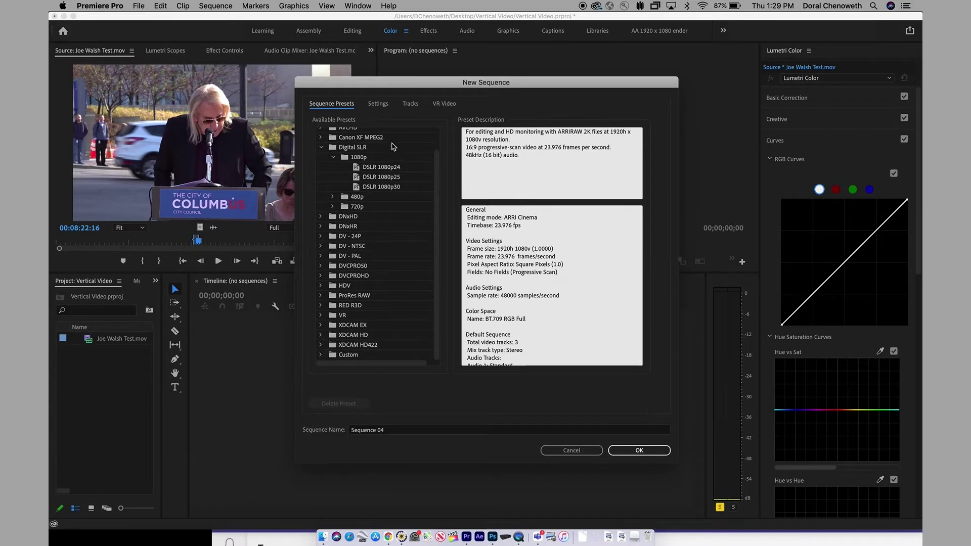
{"action": "left_click", "coordinate": [378, 107]}
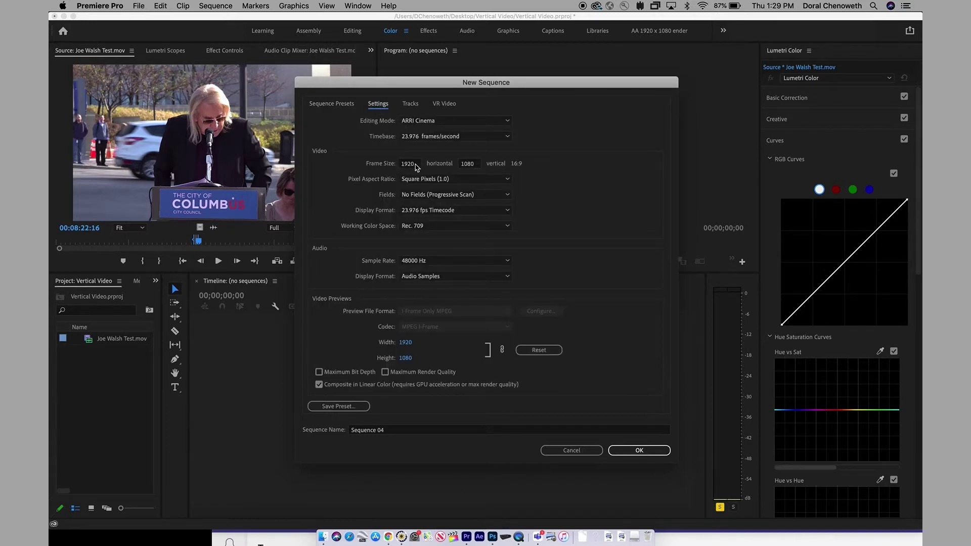
Change the frame size to 1080 × 1350 (4:5) and start saving it as a preset.
{"action": "left_click_drag", "start_coordinate": [414, 165], "coordinate": [394, 165]}
{"action": "type", "text": "1080"}
{"action": "key", "text": "Tab"}
{"action": "type", "text": "1"}
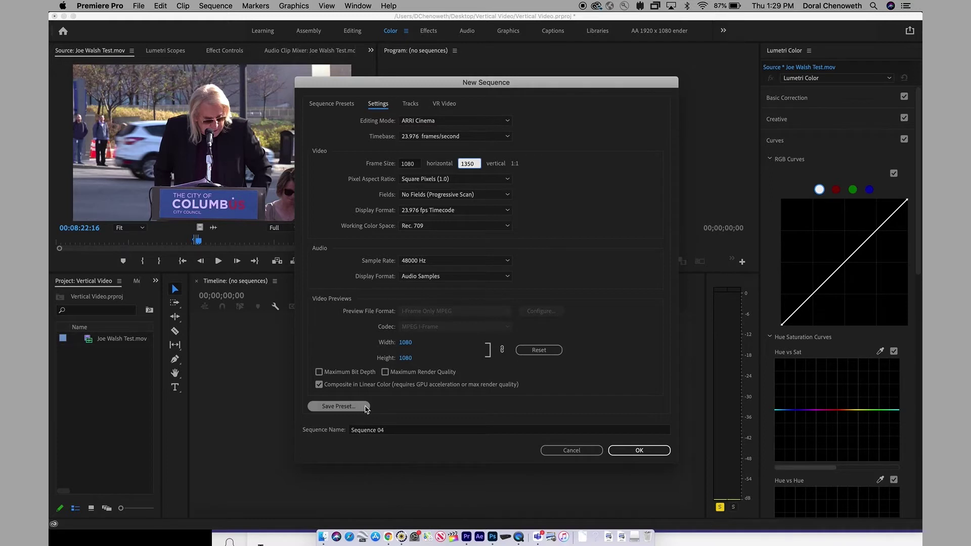
{"action": "left_click", "coordinate": [338, 407]}
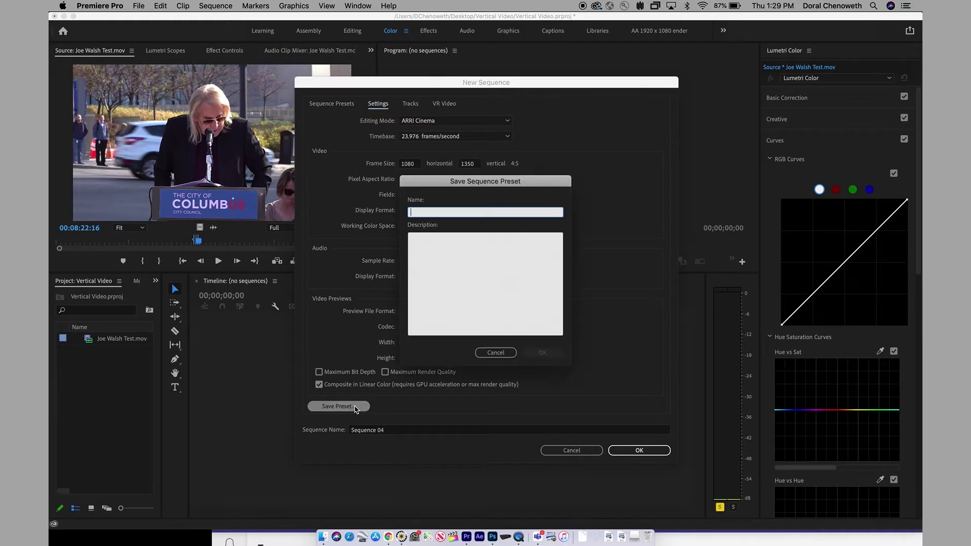
Save the preset as 'Instagram 1080 x 1350' and create Sequence 04 from it under Custom.
{"action": "type", "text": "Instagram 1080 x 1350"}
{"action": "left_click", "coordinate": [549, 352]}
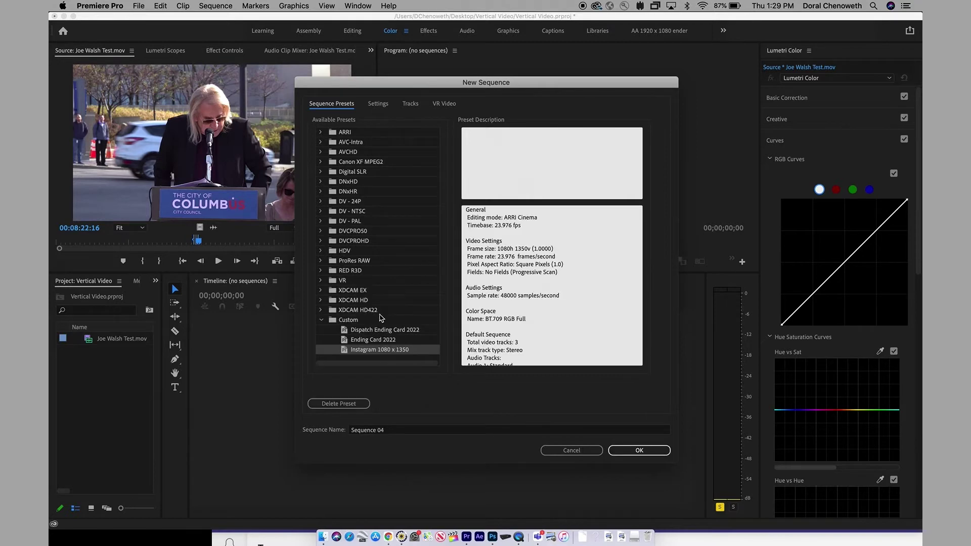
{"action": "left_click", "coordinate": [321, 320]}
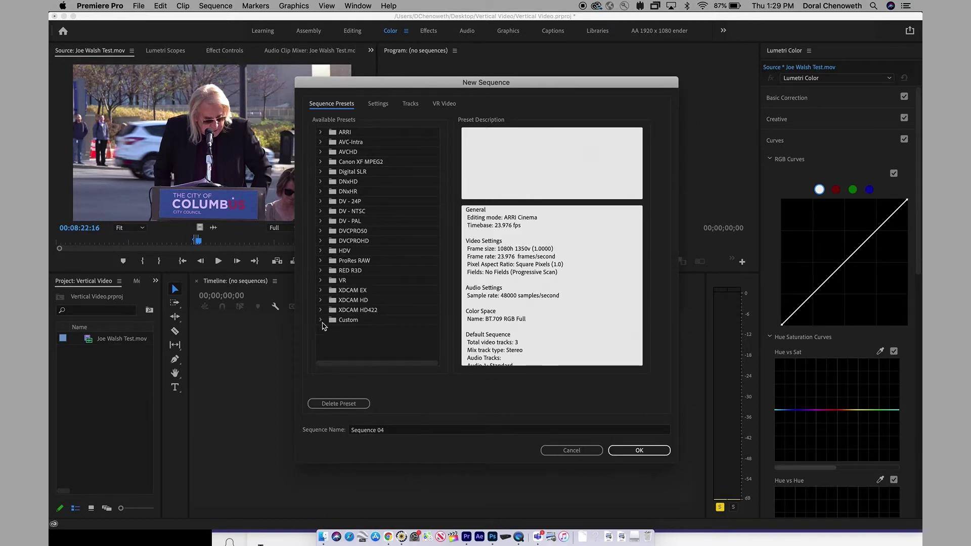
{"action": "left_click", "coordinate": [321, 322]}
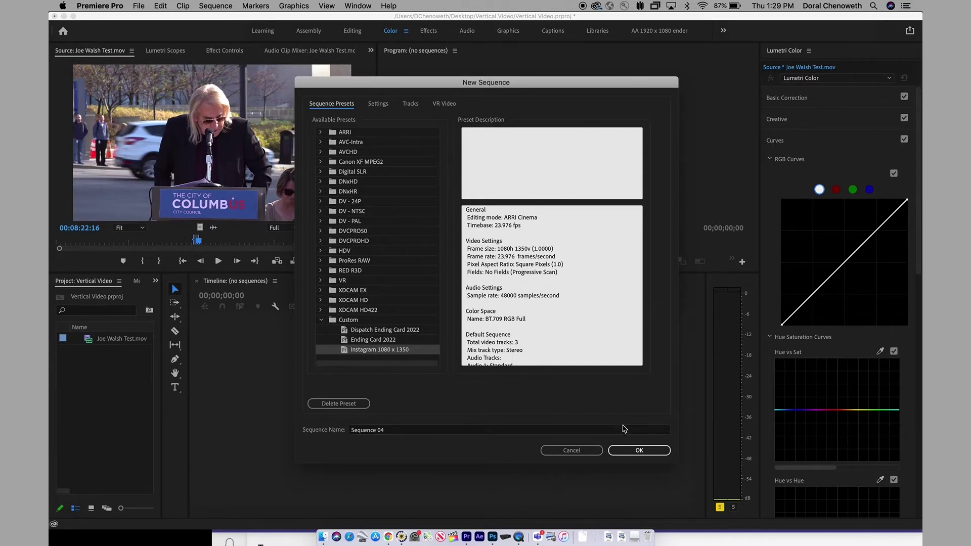
{"action": "left_click", "coordinate": [634, 449]}
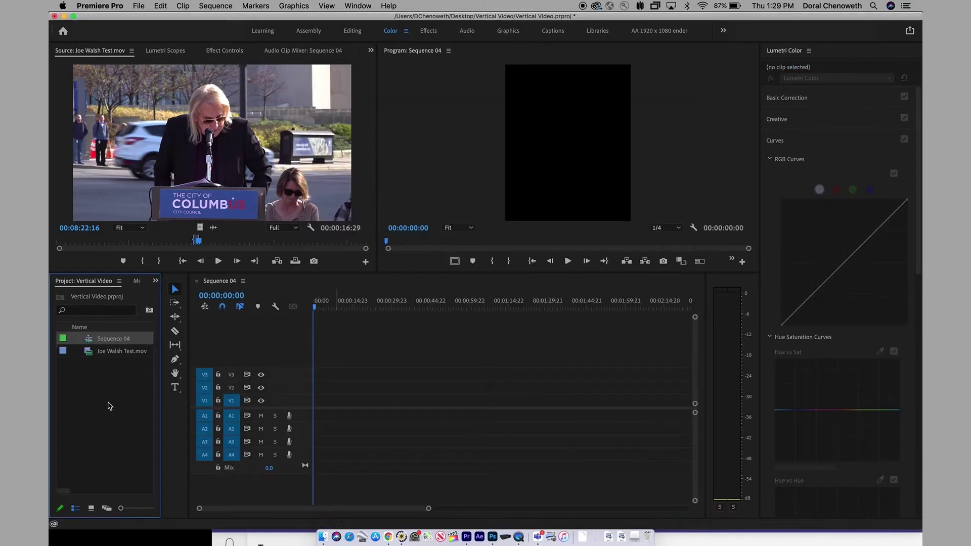
{"action": "left_click", "coordinate": [87, 389]}
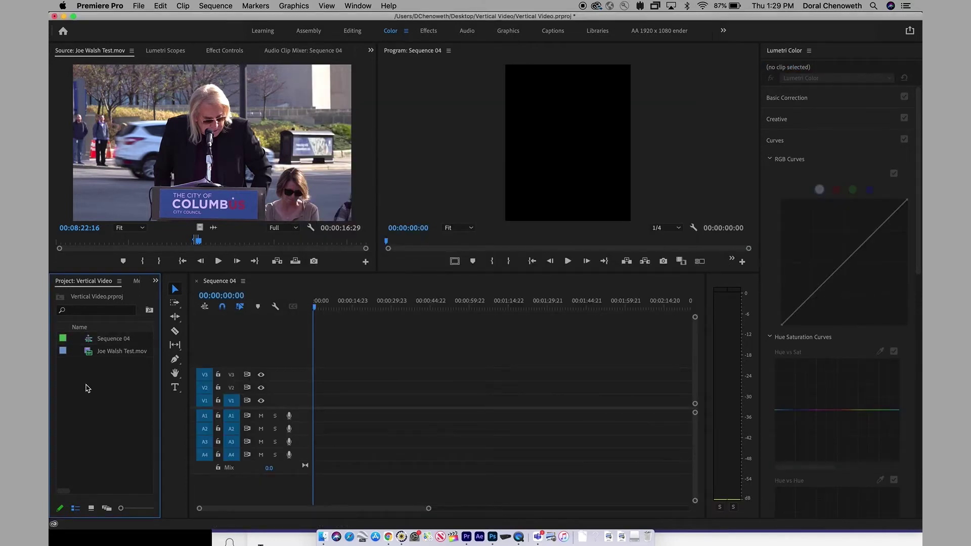
{"action": "double_click", "coordinate": [89, 341]}
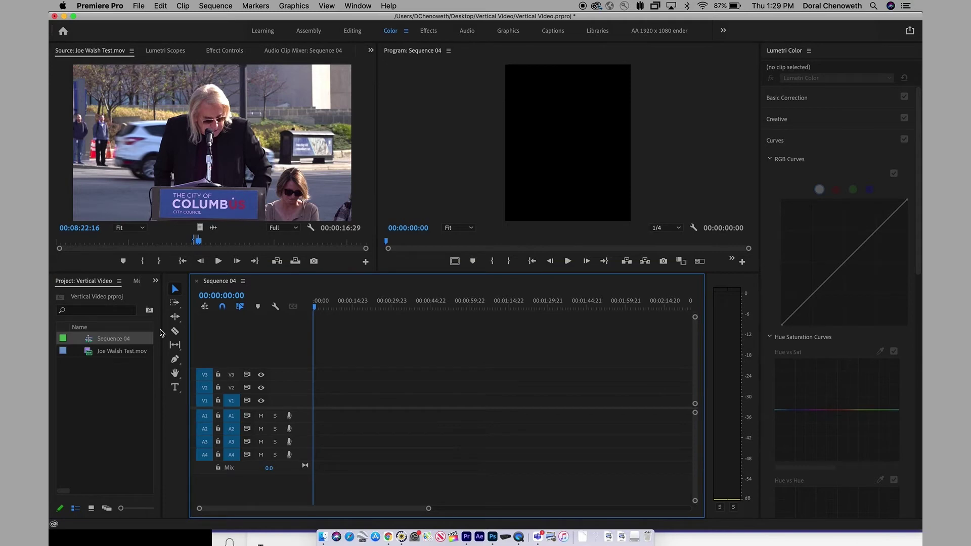
{"action": "double_click", "coordinate": [88, 352]}
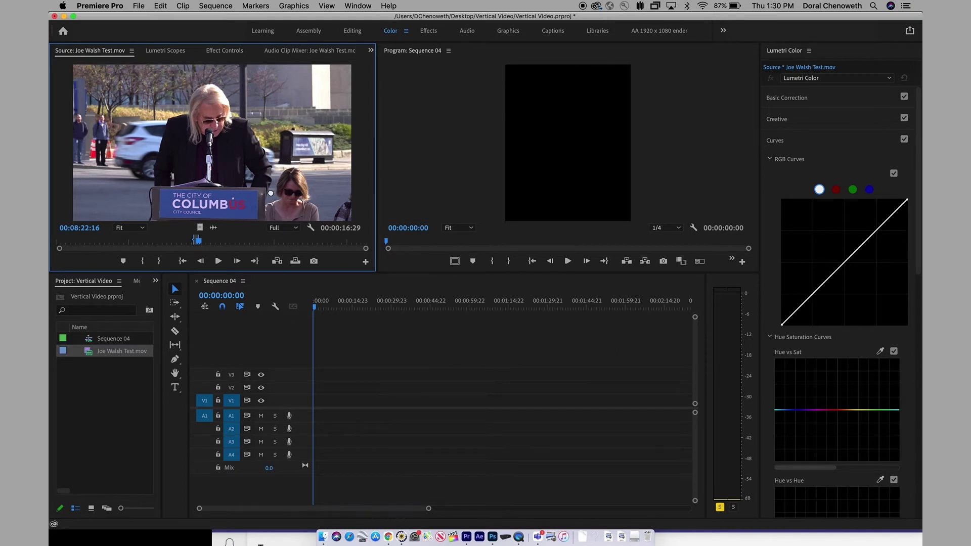
{"action": "left_click_drag", "start_coordinate": [270, 193], "coordinate": [317, 411]}
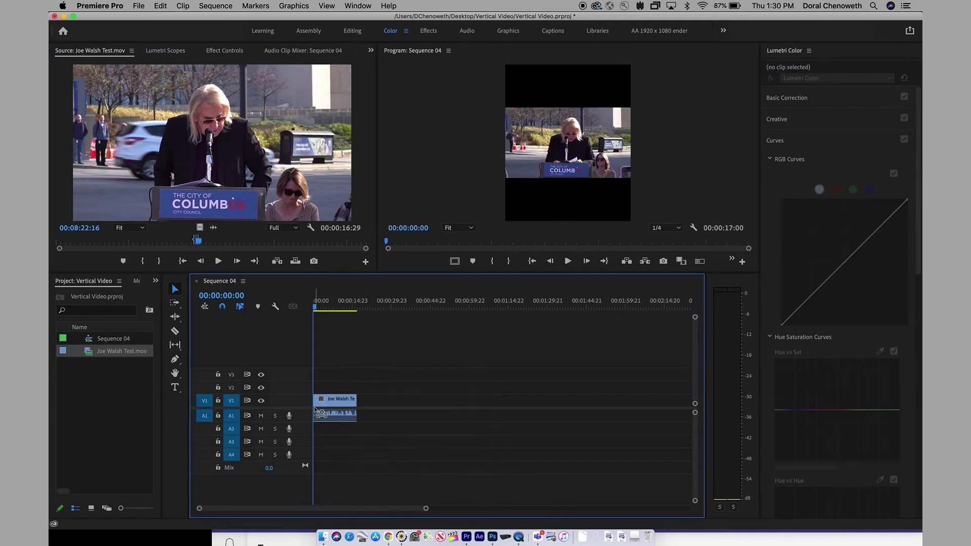
{"action": "left_click", "coordinate": [322, 308]}
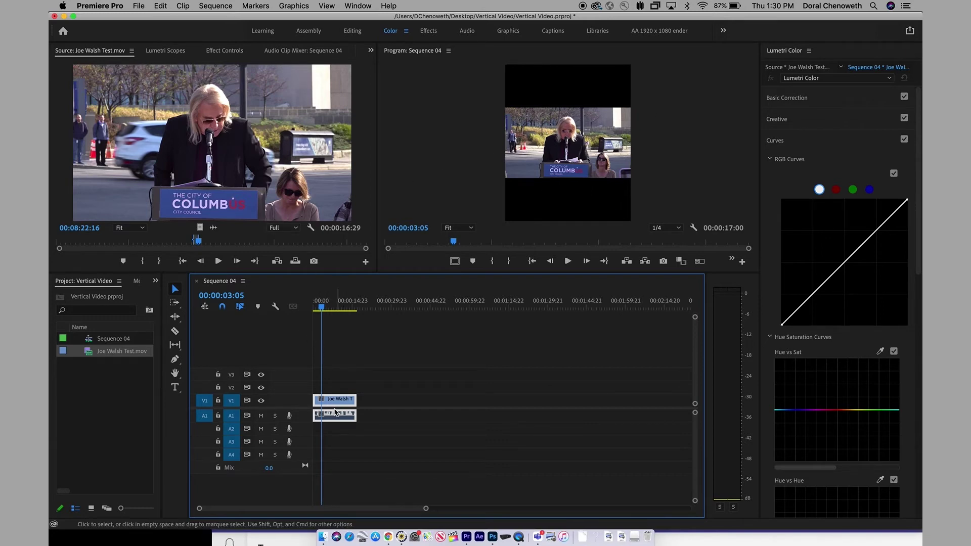
Set the speaker clip's Motion Scale to 222 in Effect Controls.
{"action": "left_click", "coordinate": [223, 51]}
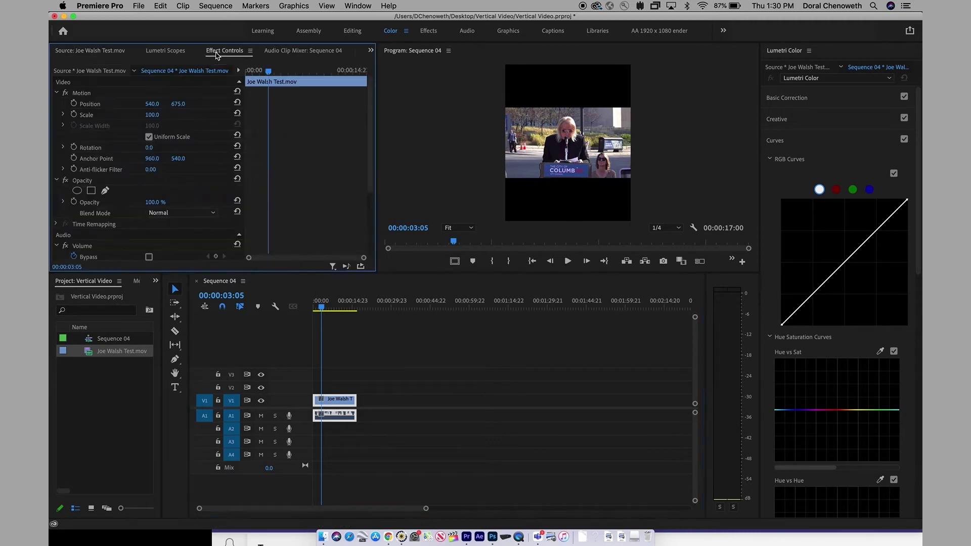
{"action": "left_click", "coordinate": [158, 113]}
{"action": "type", "text": "222"}
{"action": "key", "text": "Return"}
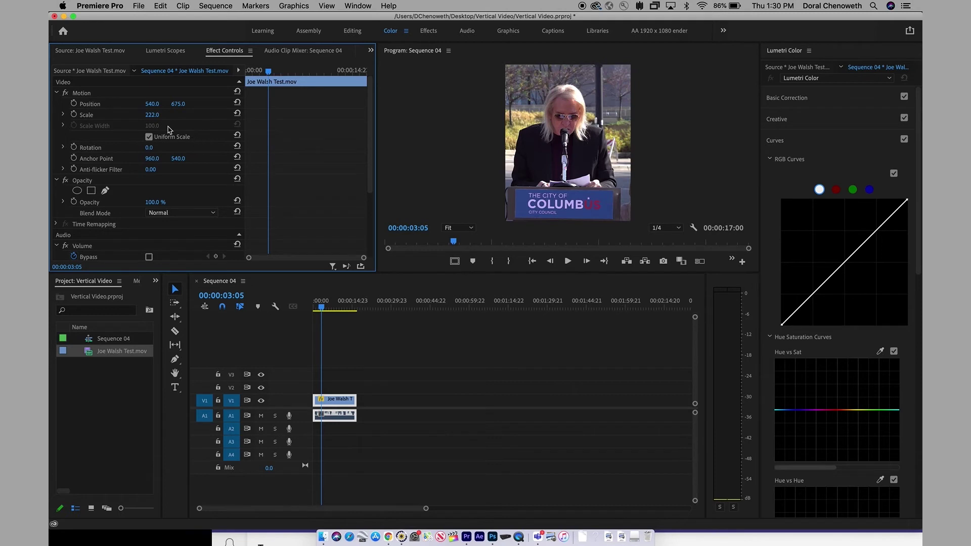
Move the clip to position 594, 680 and save the project.
{"action": "left_click_drag", "start_coordinate": [150, 104], "coordinate": [177, 104]}
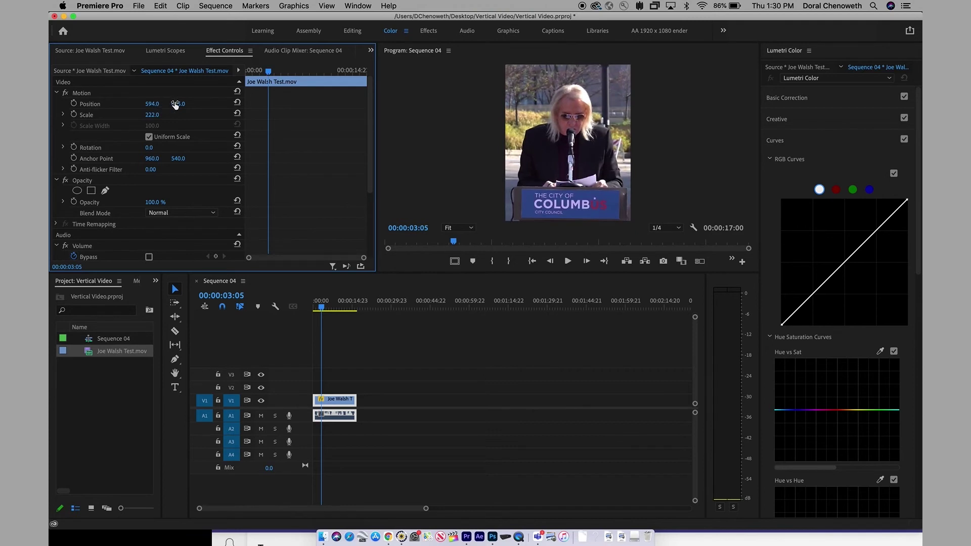
{"action": "left_click_drag", "start_coordinate": [179, 104], "coordinate": [185, 104]}
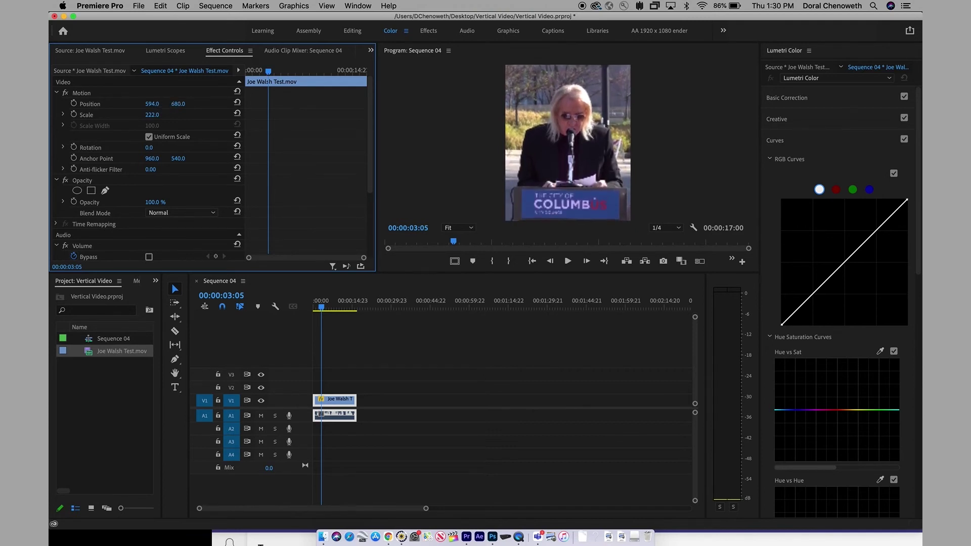
{"action": "key", "text": "cmd+s"}
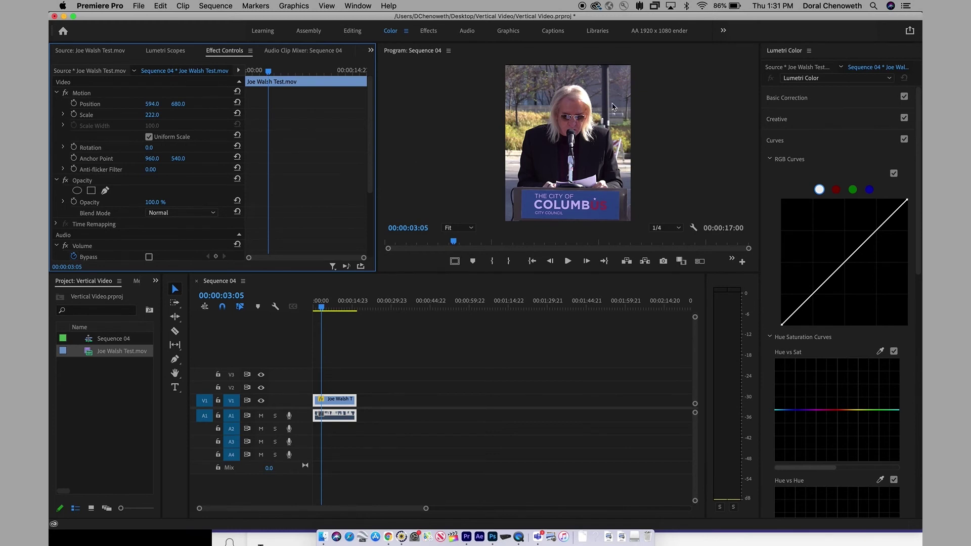
Quick-export Sequence 04 as Sequence 04.mp4 using Match Source - Adaptive High Bitrate.
{"action": "left_click", "coordinate": [909, 33]}
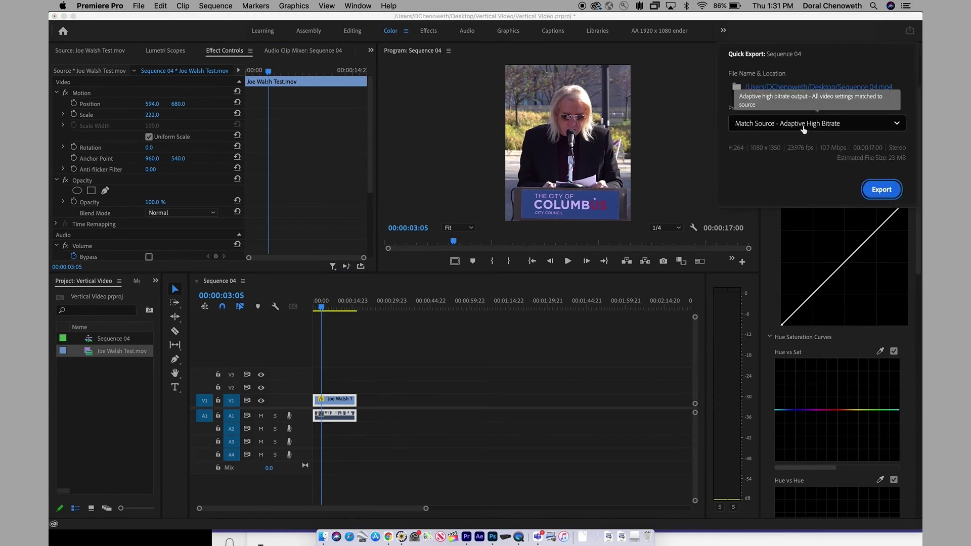
{"action": "left_click", "coordinate": [832, 126]}
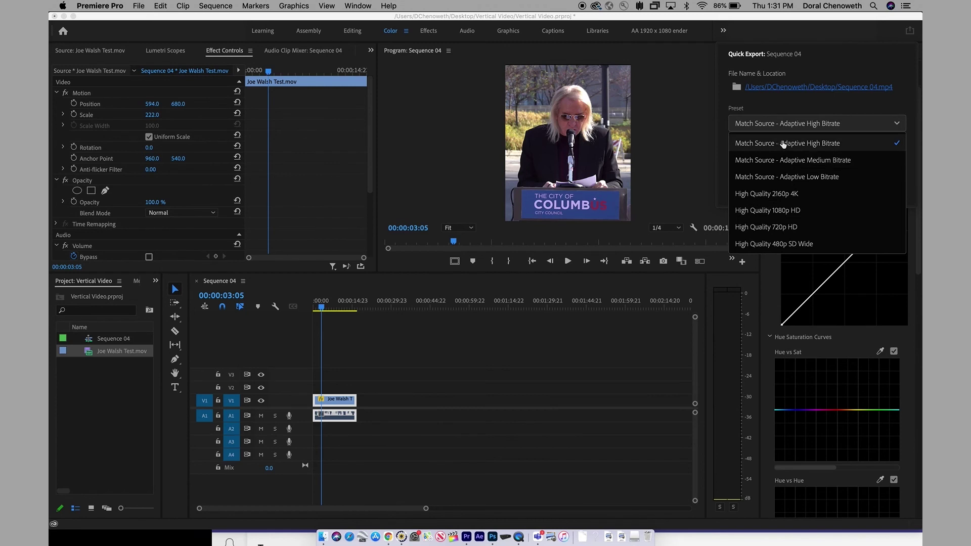
{"action": "left_click", "coordinate": [759, 145]}
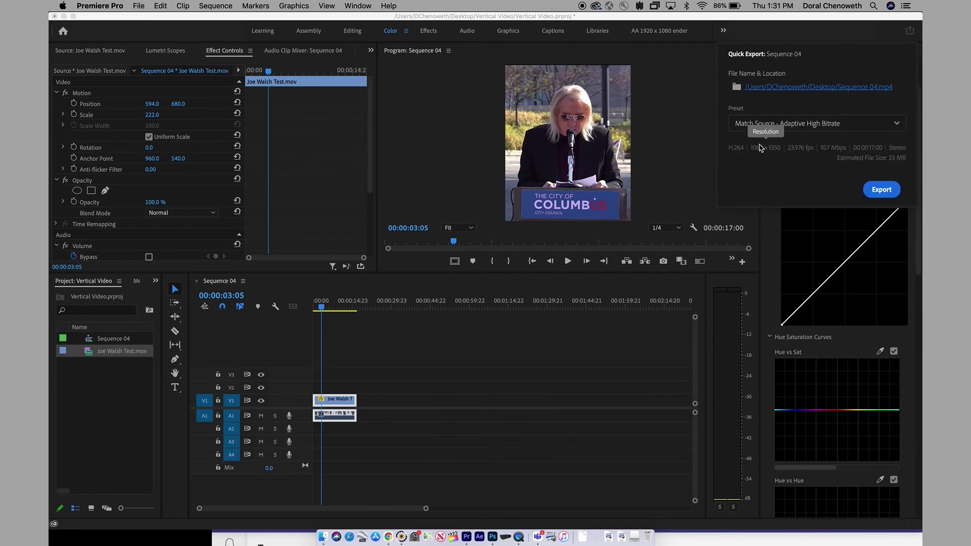
{"action": "left_click", "coordinate": [882, 190]}
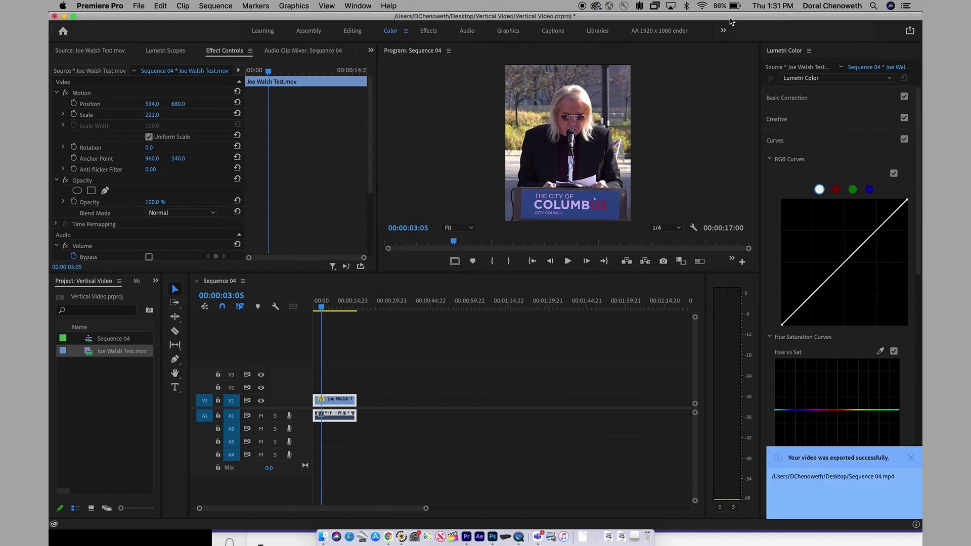
Open Sequence 04.mp4 from the desktop and play it in QuickTime Player.
{"action": "left_click_drag", "start_coordinate": [730, 21], "coordinate": [387, 234]}
{"action": "left_click", "coordinate": [714, 204]}
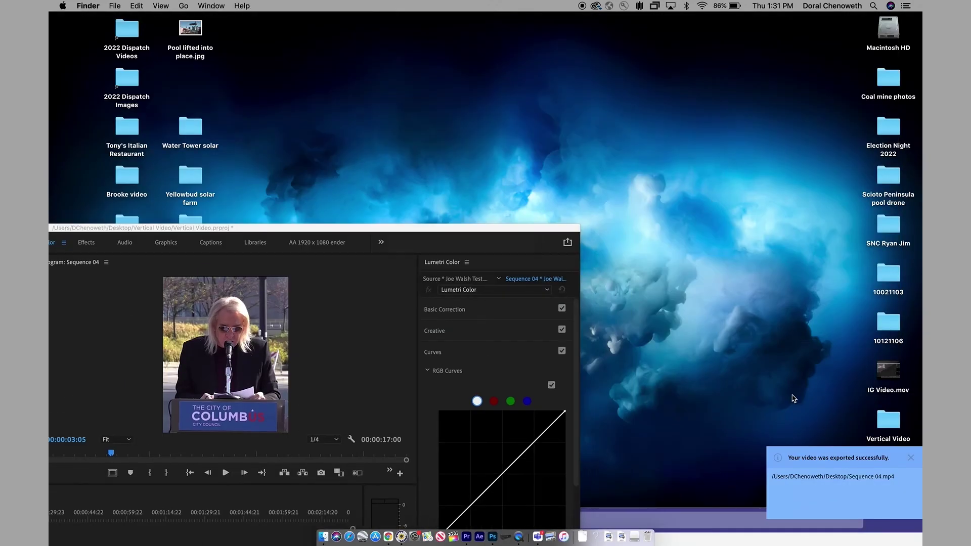
{"action": "left_click", "coordinate": [911, 459]}
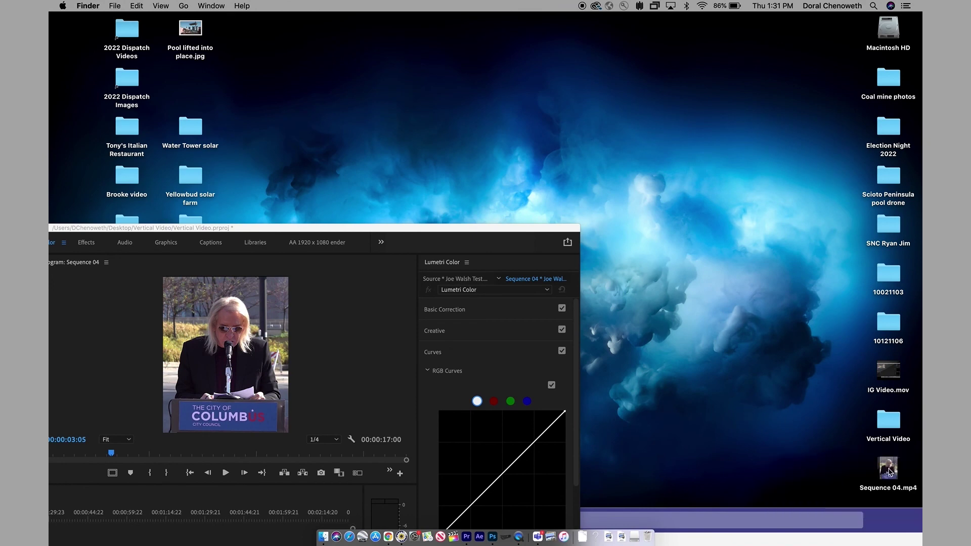
{"action": "left_click", "coordinate": [891, 473]}
{"action": "double_click", "coordinate": [891, 473]}
{"action": "key", "text": "space"}
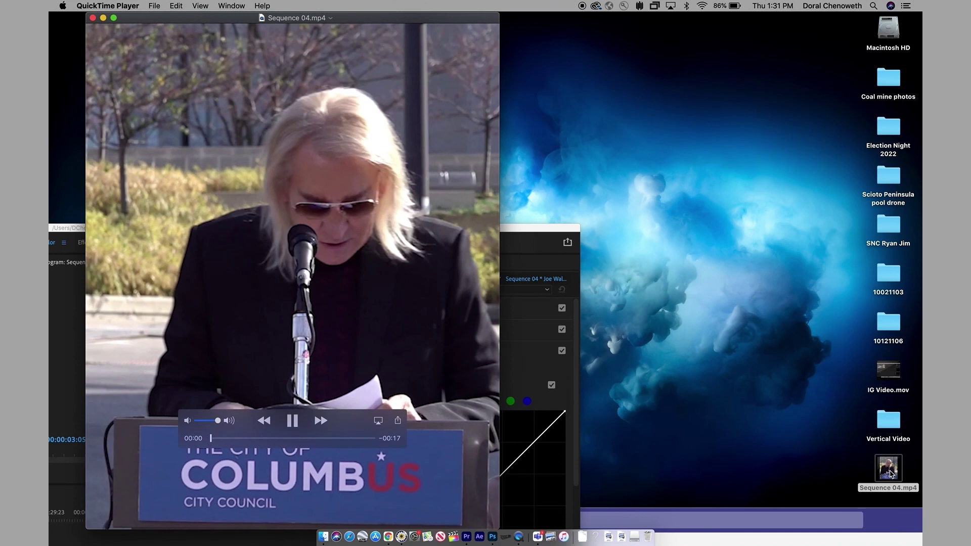